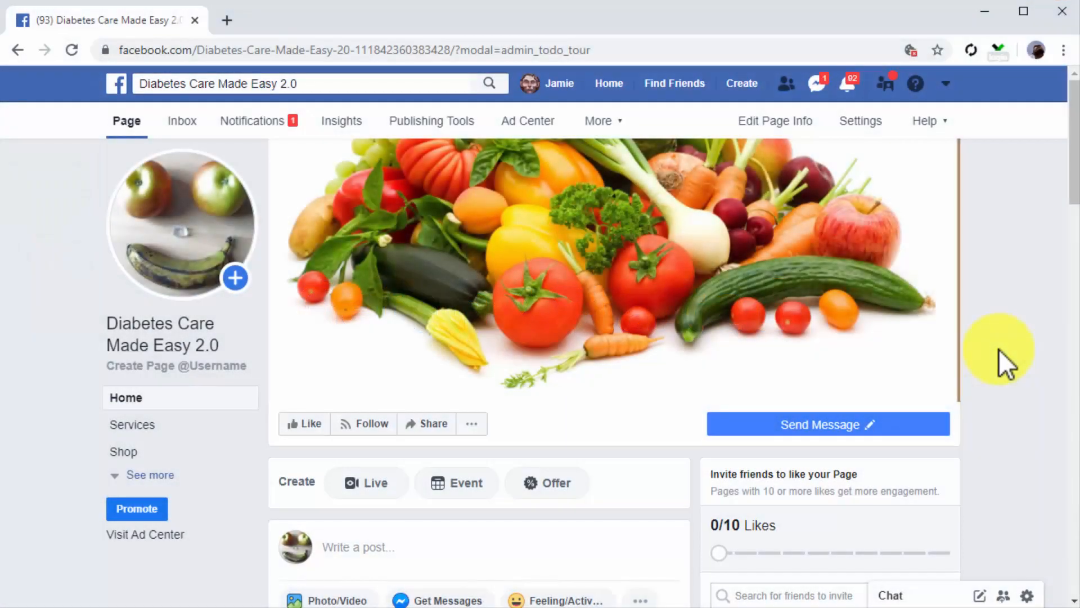
Open the boost settings for the page's post "How To Kick-Start Fat-Shredding Habits In 21 Days".
scroll(999, 349, "down", 5)
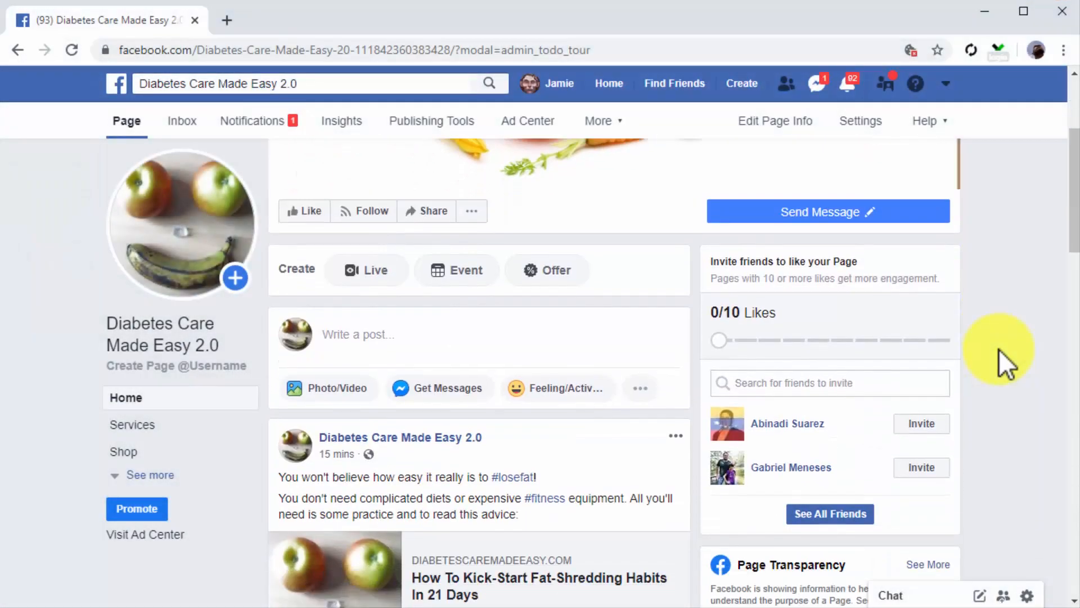
scroll(999, 348, "down", 2)
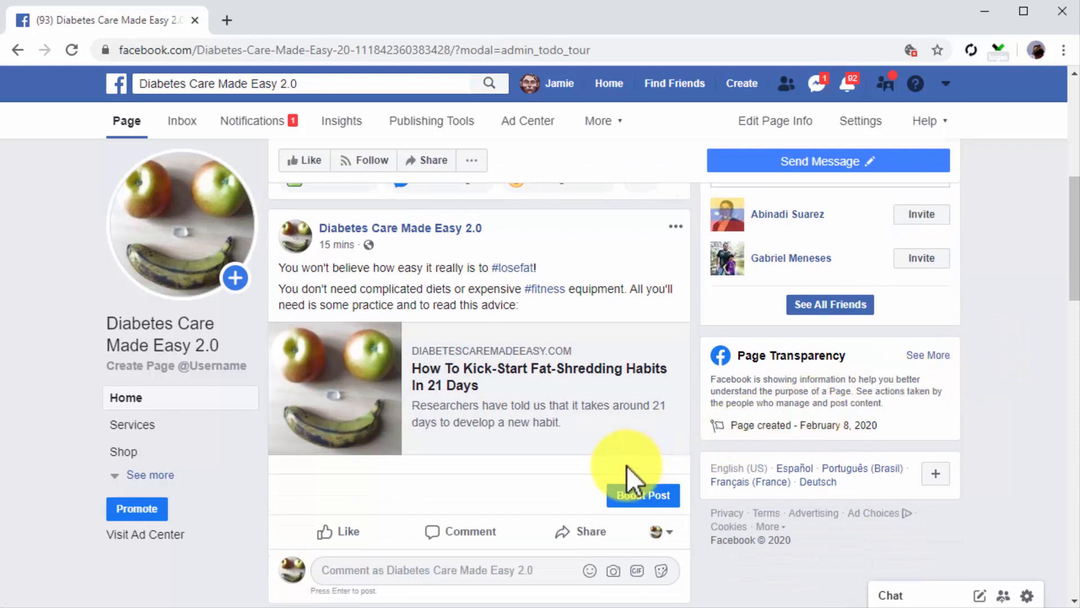
left_click(638, 496)
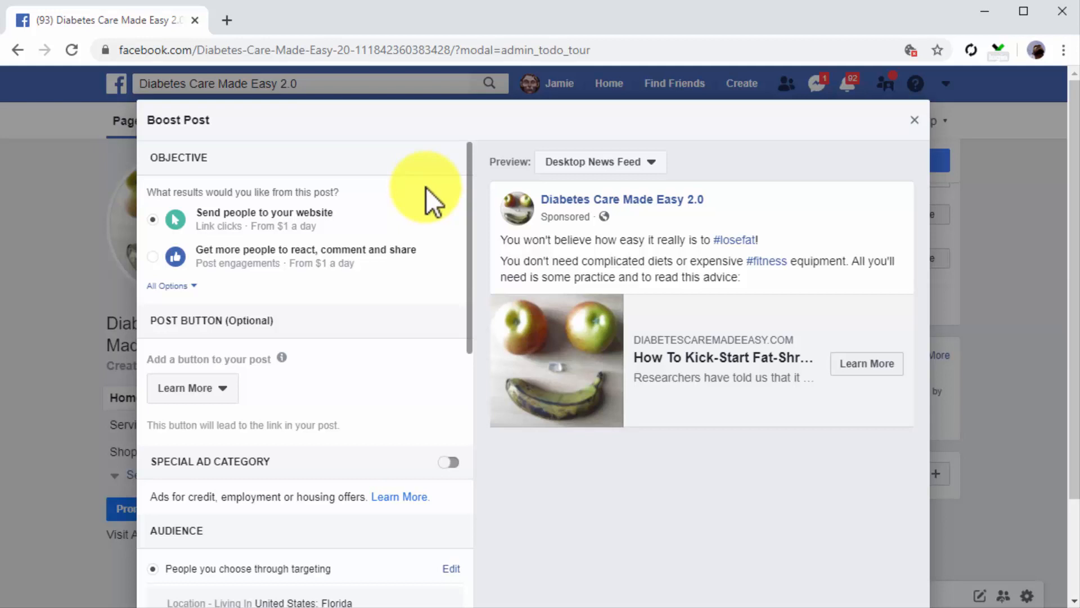
Set the objective to "Get more people to react, comment and share" and the post button to No Button.
left_click(155, 255)
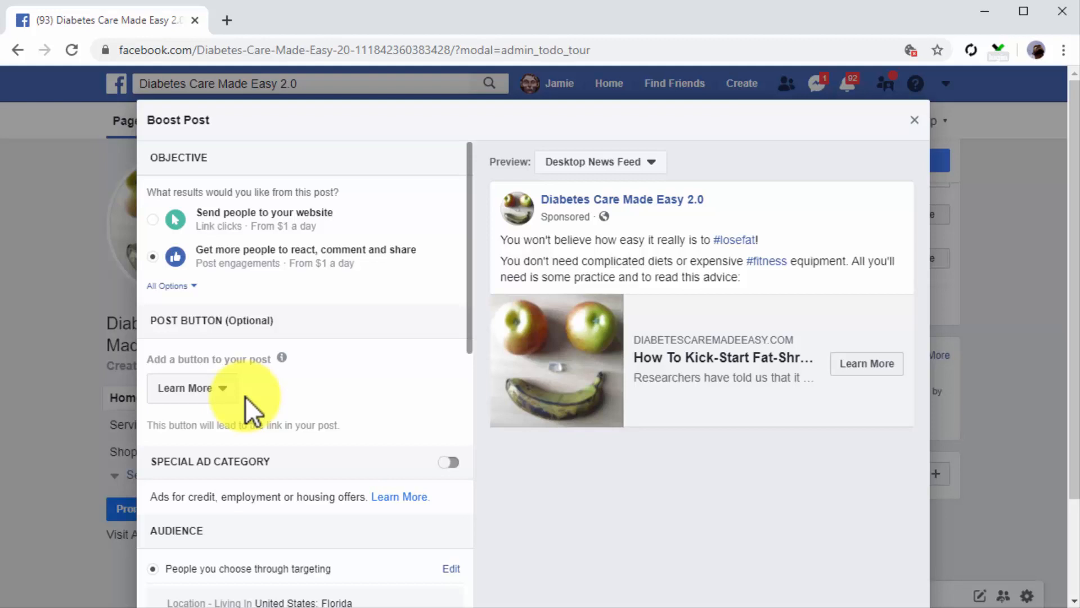
left_click(223, 398)
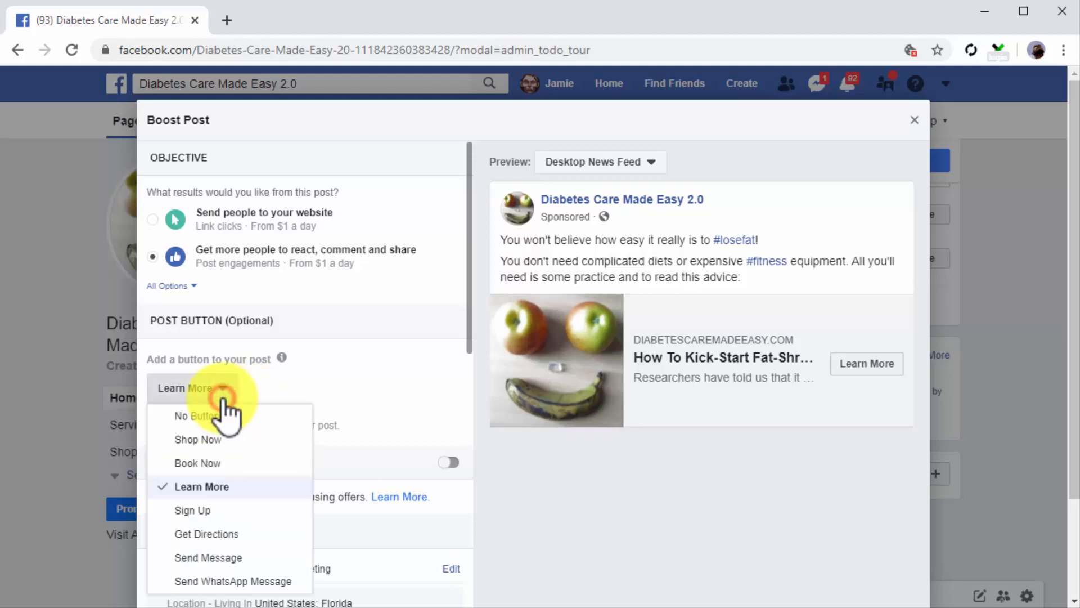
left_click(228, 416)
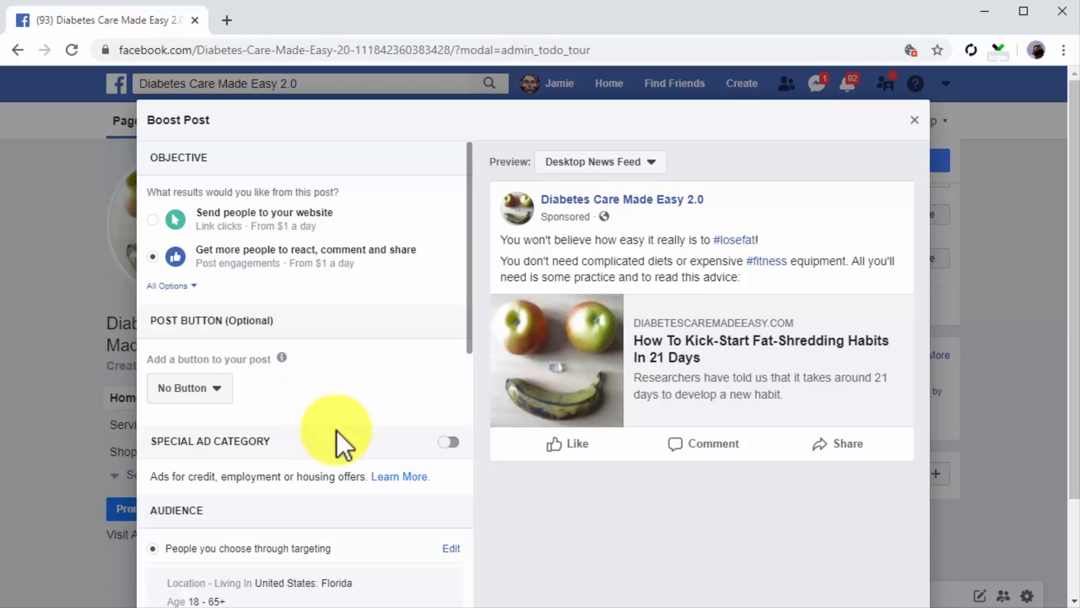
Edit the targeted audience to ages 24 to 56, adding California and New York, New York (+25 mi) as locations.
scroll(497, 517, "down", 1)
scroll(499, 517, "down", 1)
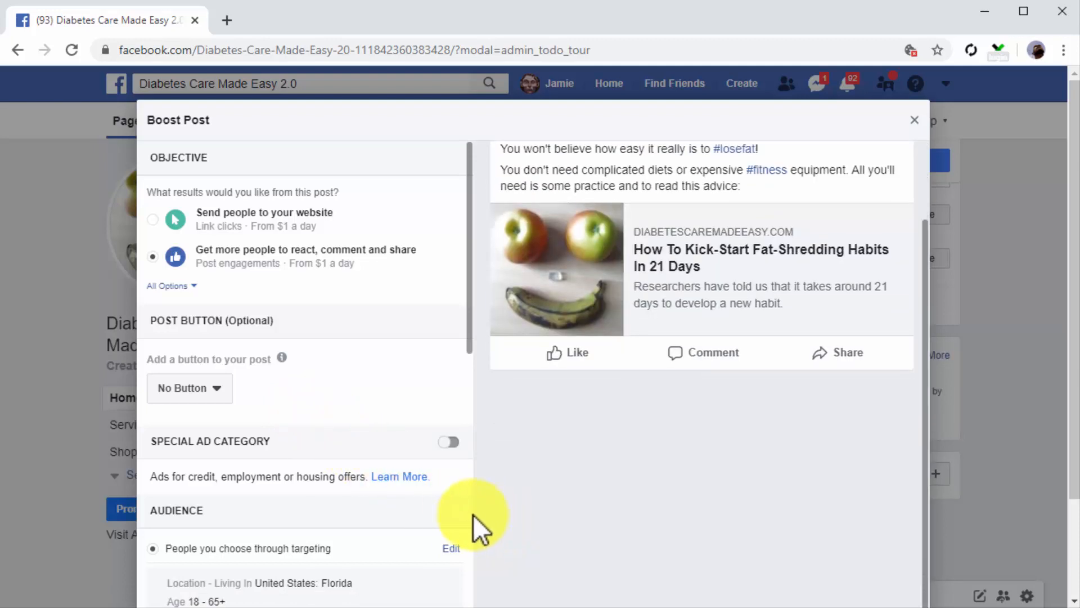
scroll(452, 509, "down", 1)
scroll(452, 509, "down", 3)
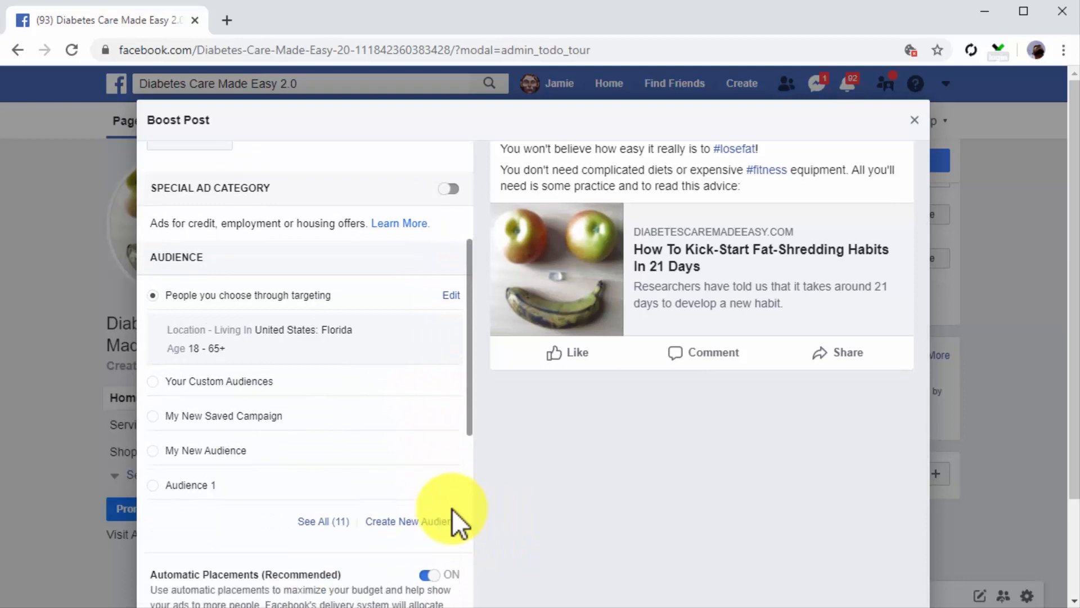
left_click(352, 302)
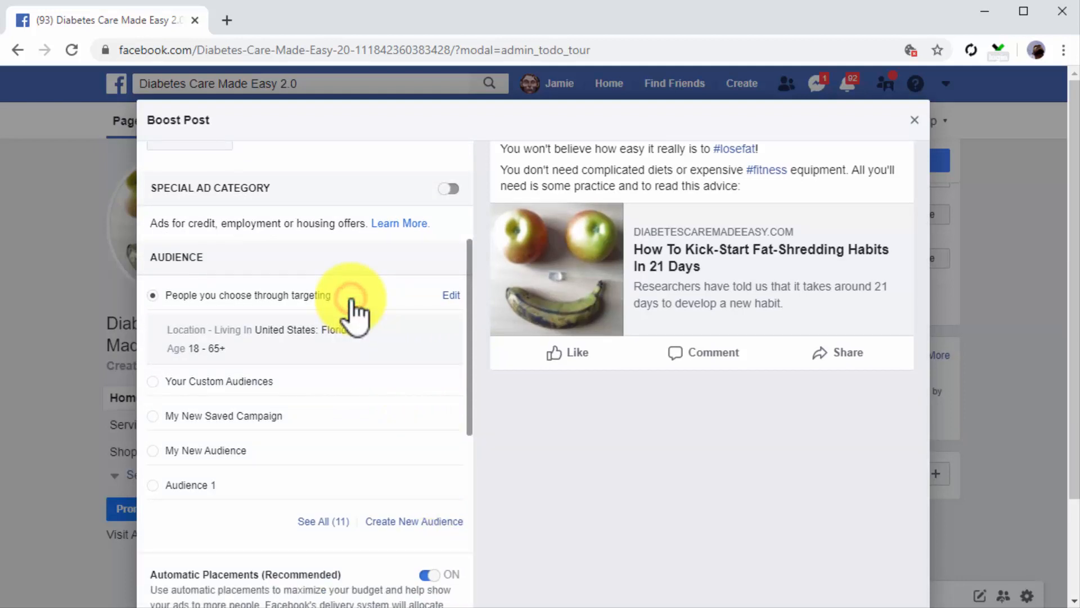
left_click(451, 295)
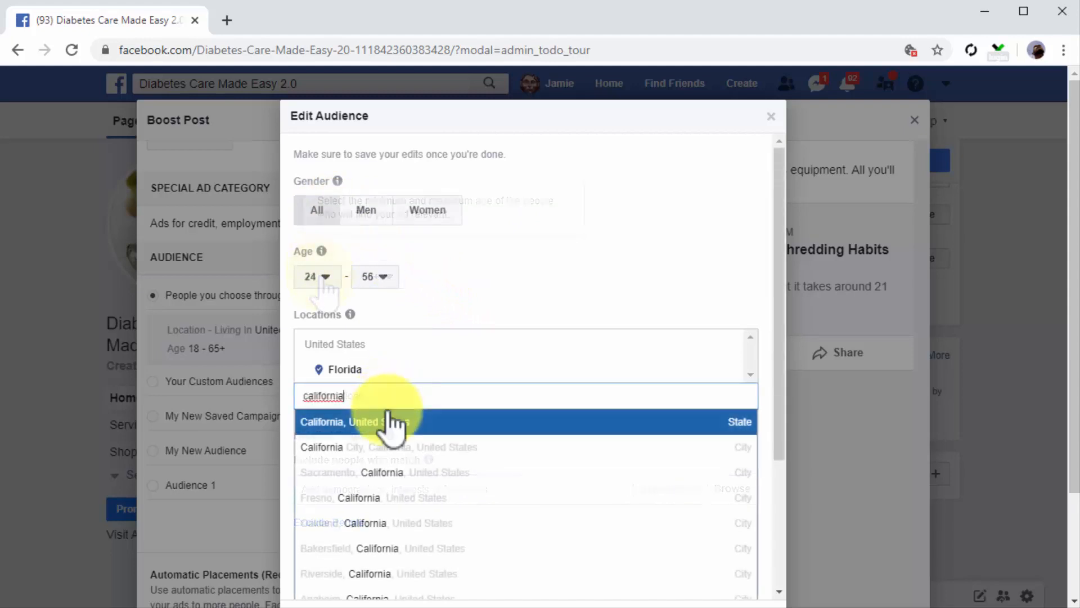
left_click(388, 421)
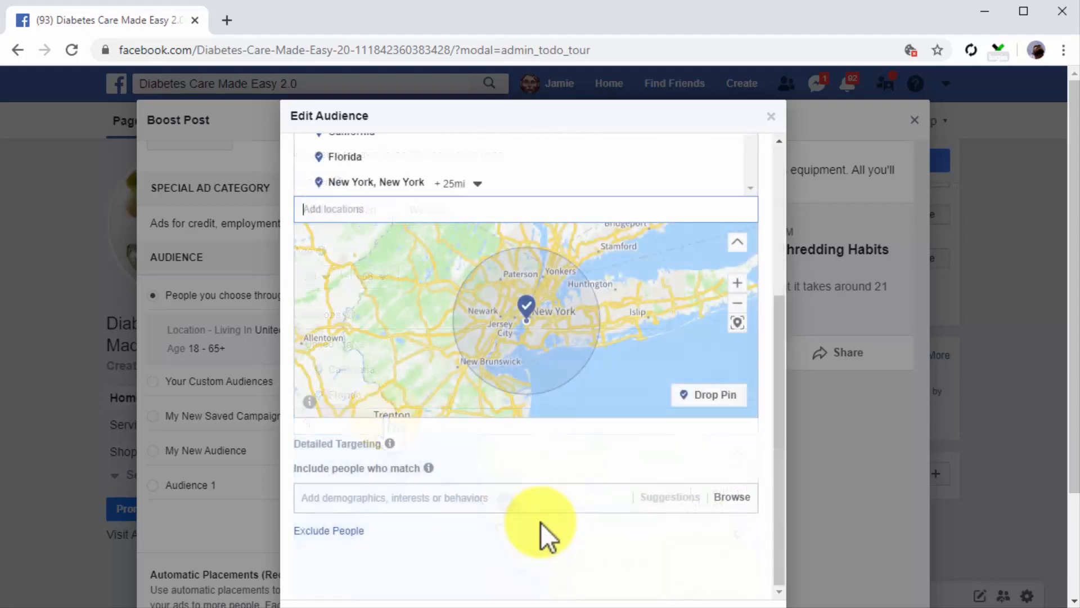
Include people matching Healthy eating and Muscle & Fitness in the detailed targeting, and save the audience.
left_click(499, 498)
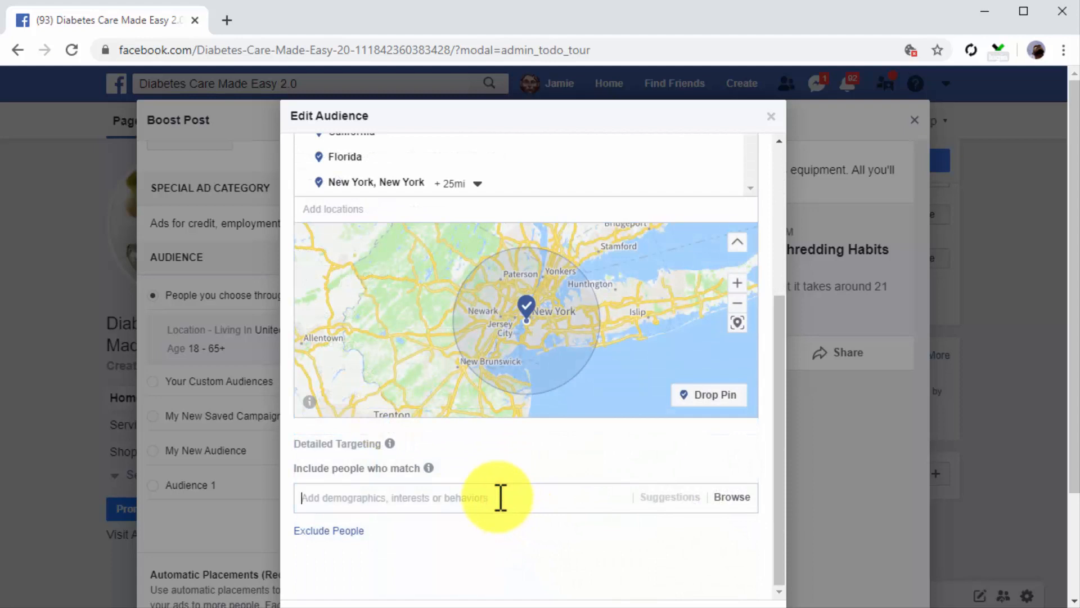
type("healthy eating")
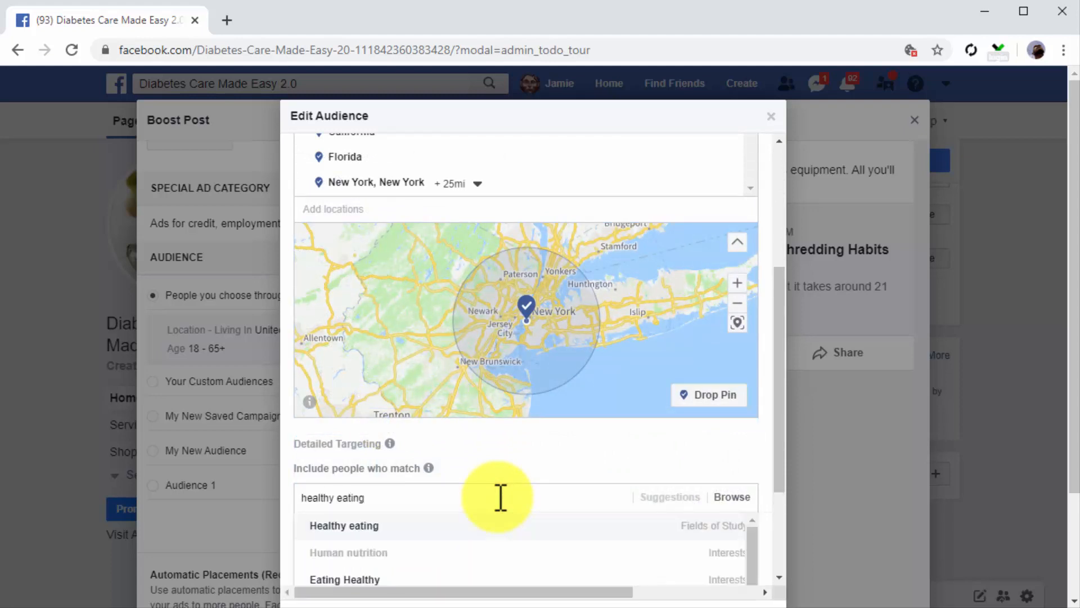
left_click(457, 528)
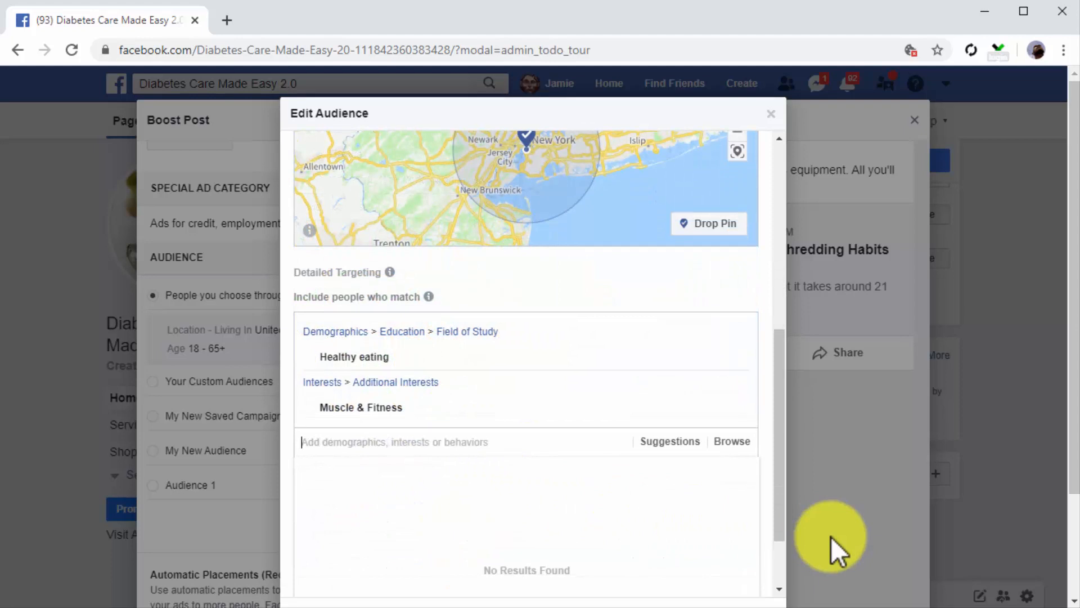
scroll(831, 536, "down", 2)
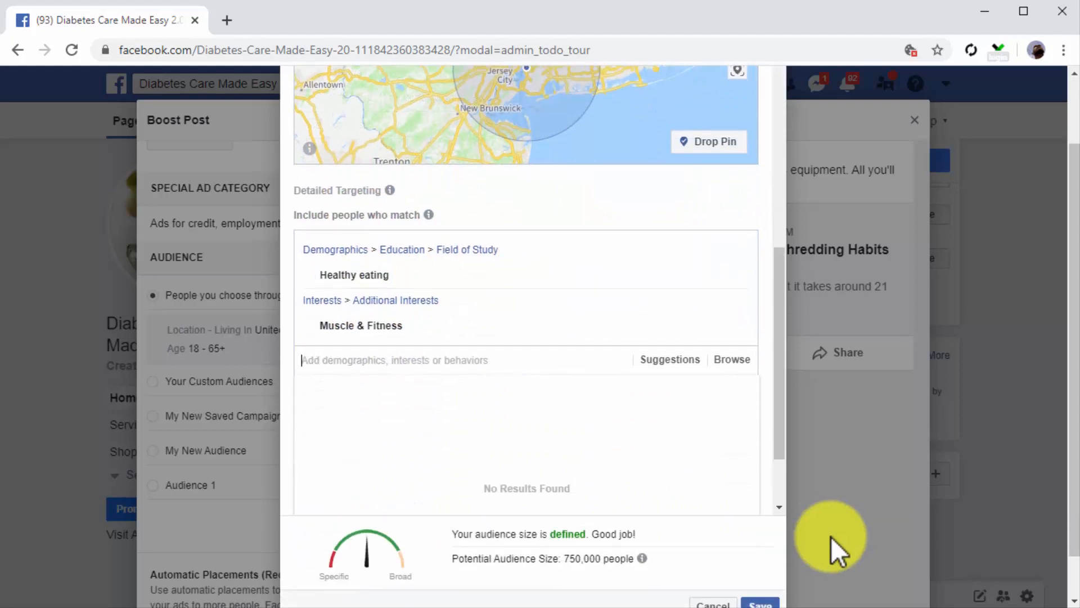
scroll(831, 536, "down", 1)
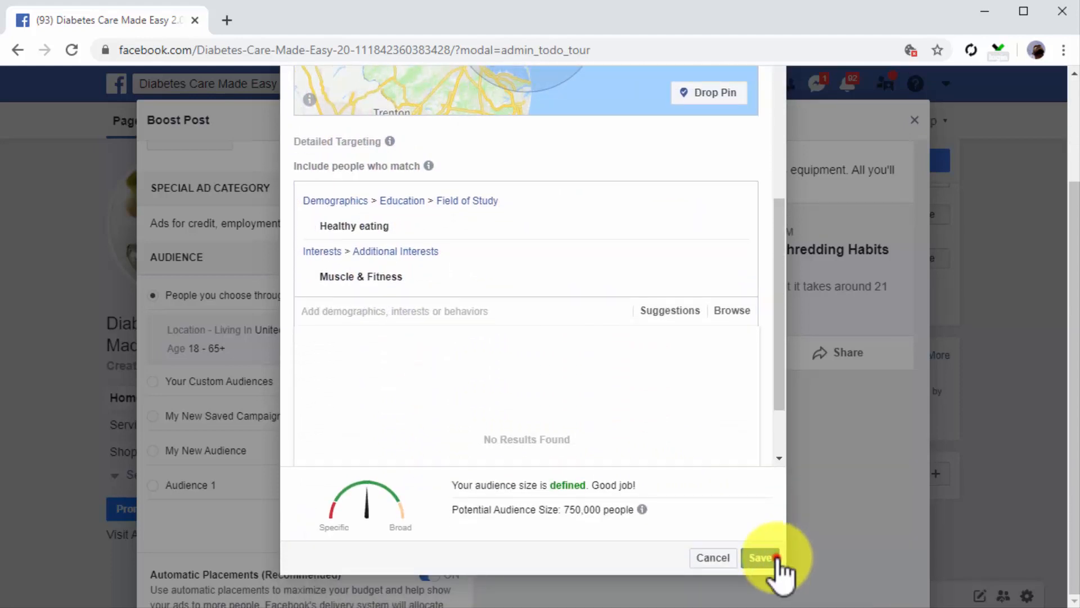
left_click(778, 563)
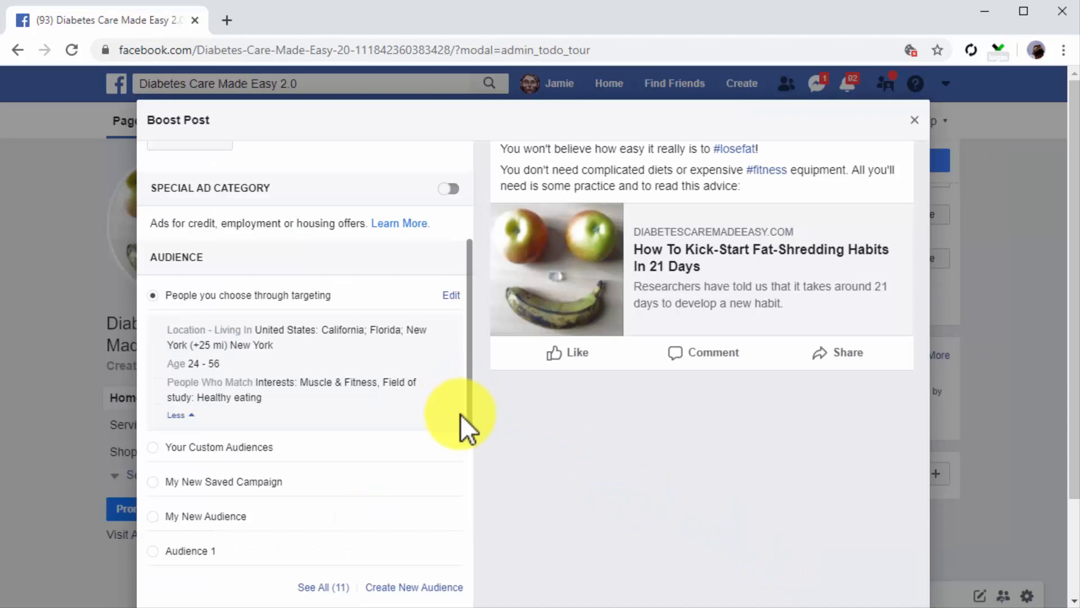
Set the boost's duration to 10 days.
scroll(460, 415, "down", 2)
scroll(460, 415, "down", 4)
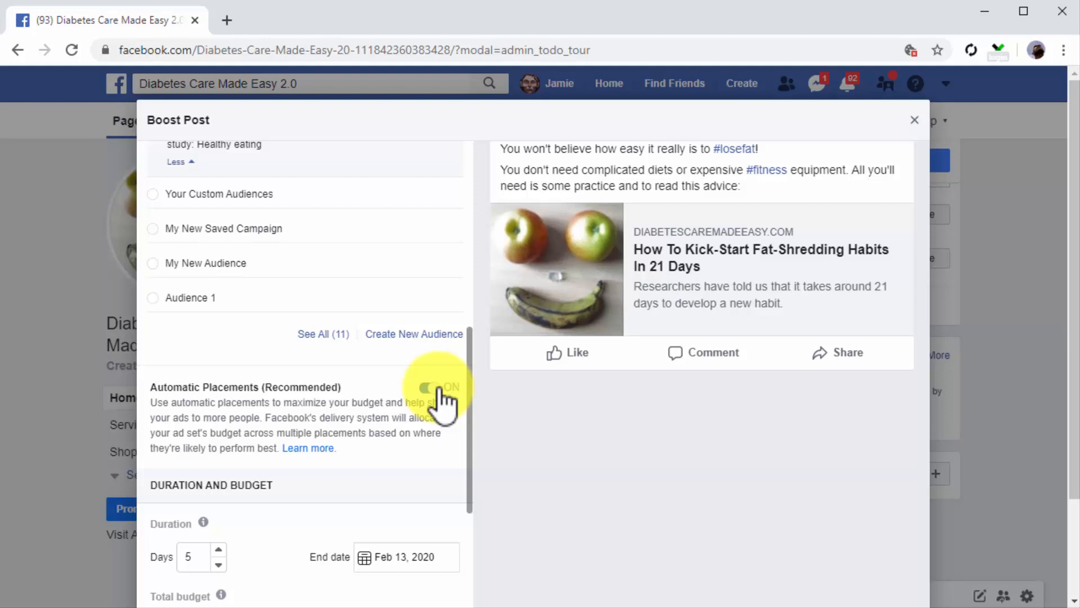
scroll(276, 533, "down", 3)
scroll(279, 534, "down", 1)
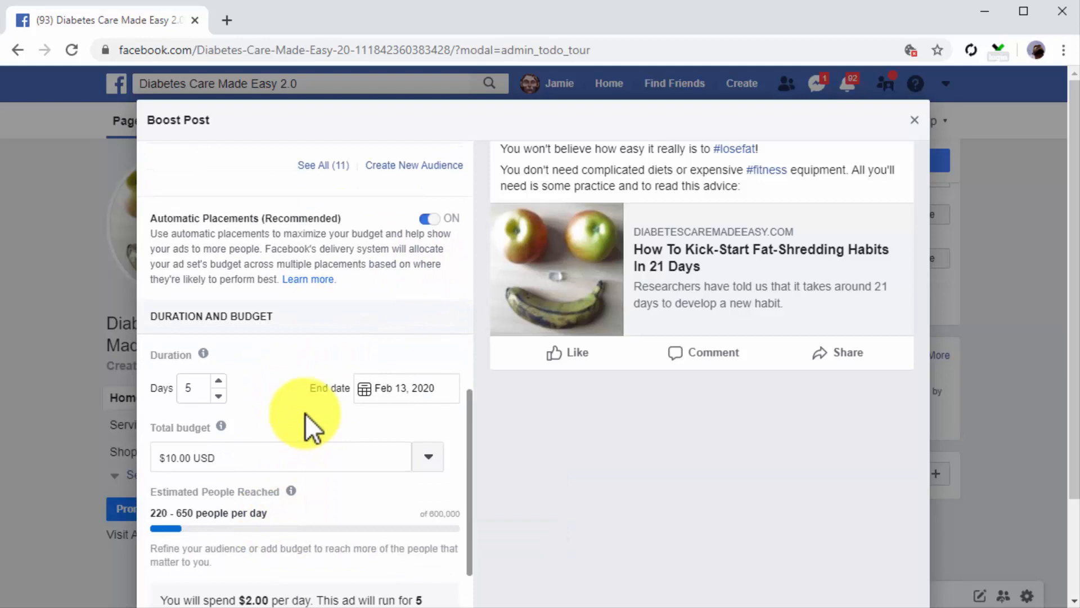
left_click(221, 381)
left_click(222, 381)
left_click(221, 381)
left_click(221, 381)
left_click(221, 381)
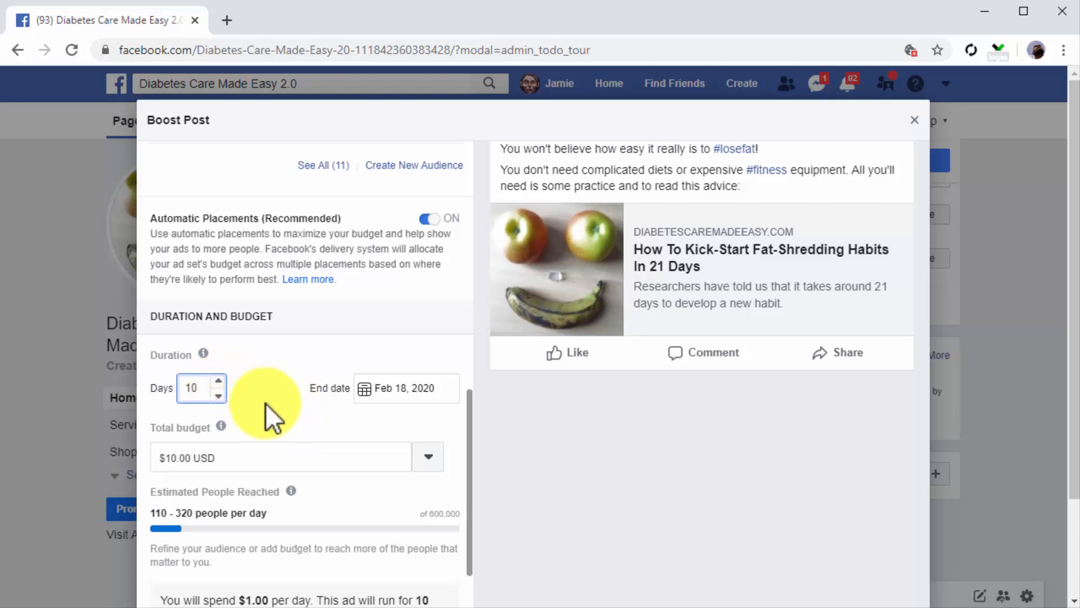
Try a total budget of $5.00 USD for the boost.
left_click(425, 460)
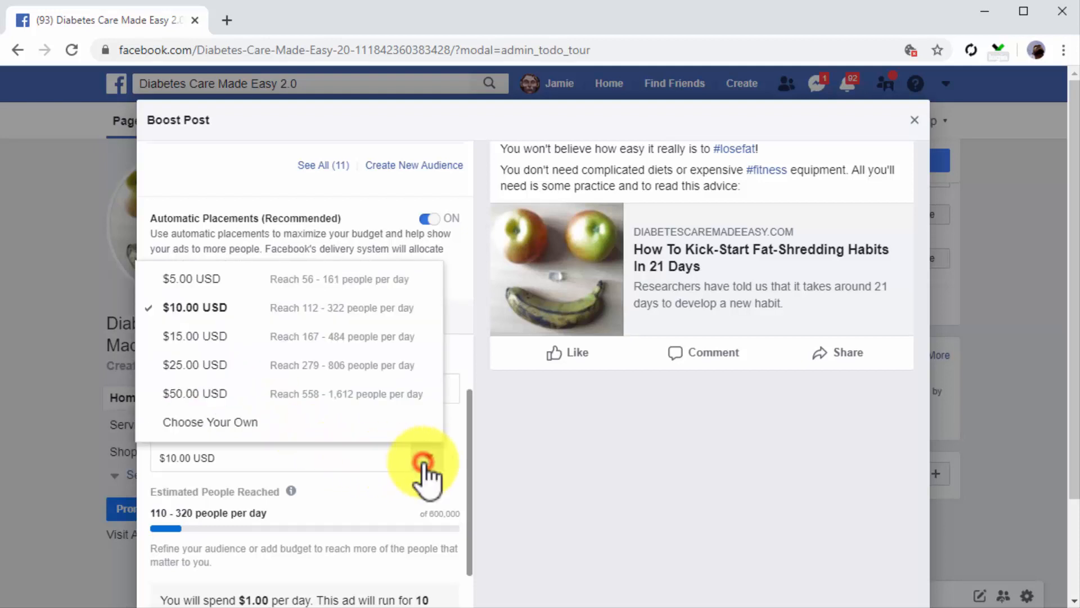
left_click(237, 287)
scroll(262, 386, "down", 2)
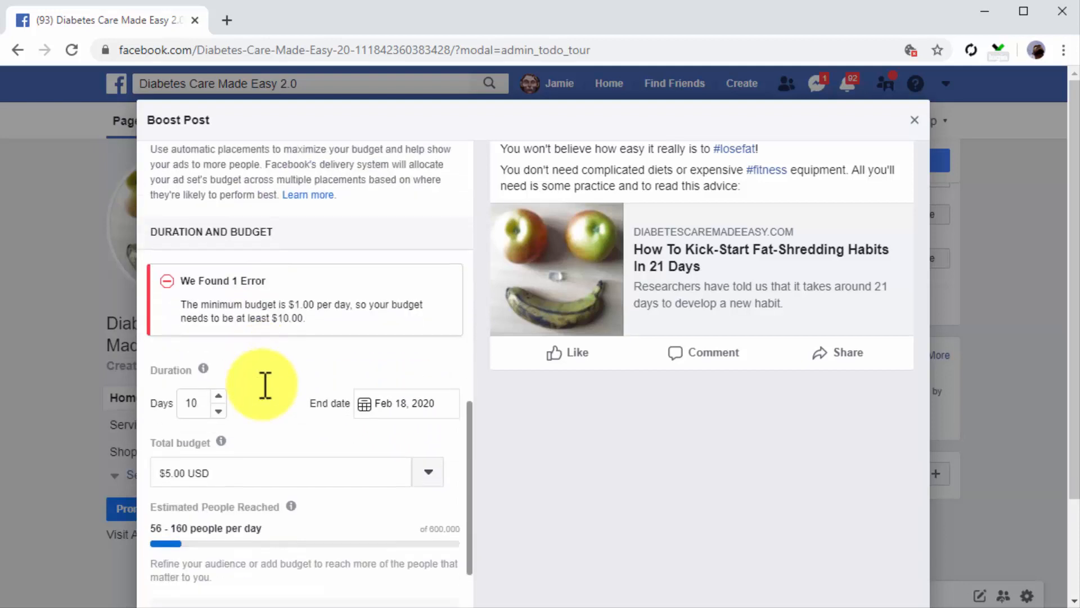
Set the boost's total budget to $10.00 USD.
scroll(263, 384, "down", 2)
left_click(428, 394)
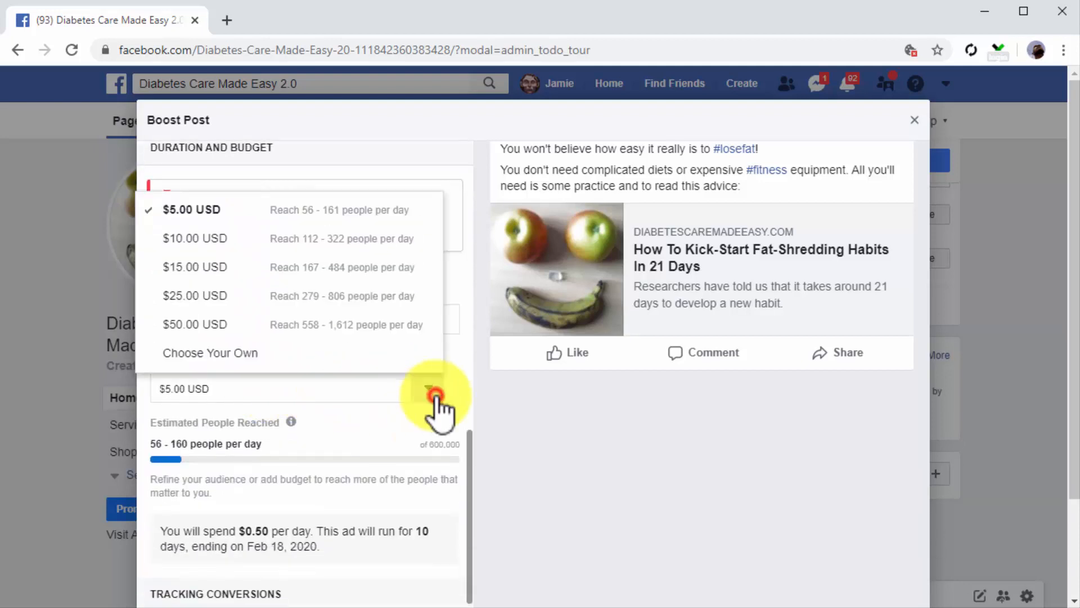
left_click(226, 242)
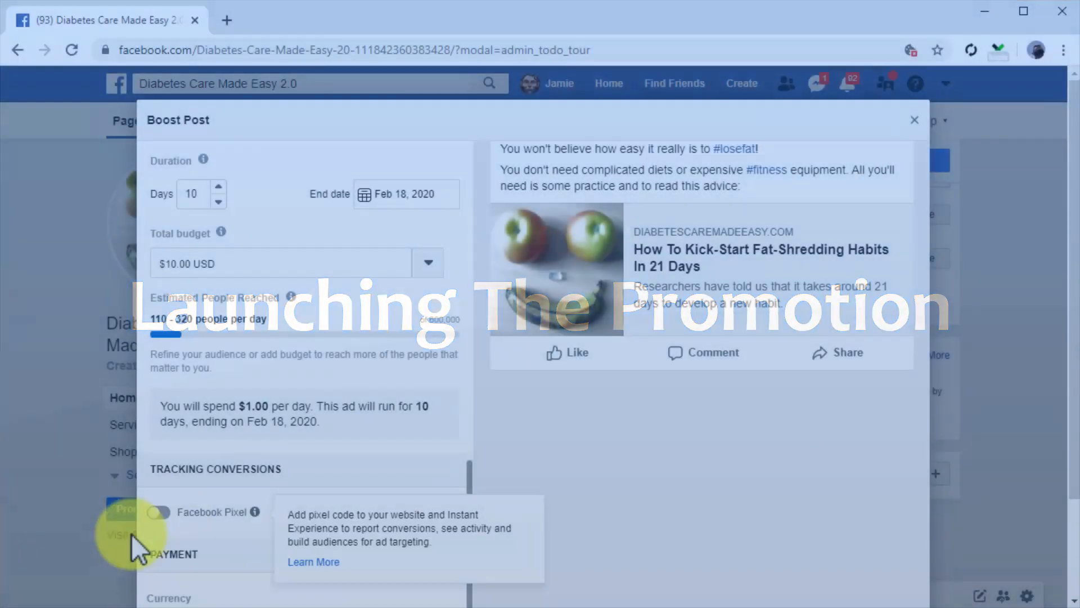
Choose US Dollars as the payment currency and review the post preview.
scroll(128, 535, "down", 1)
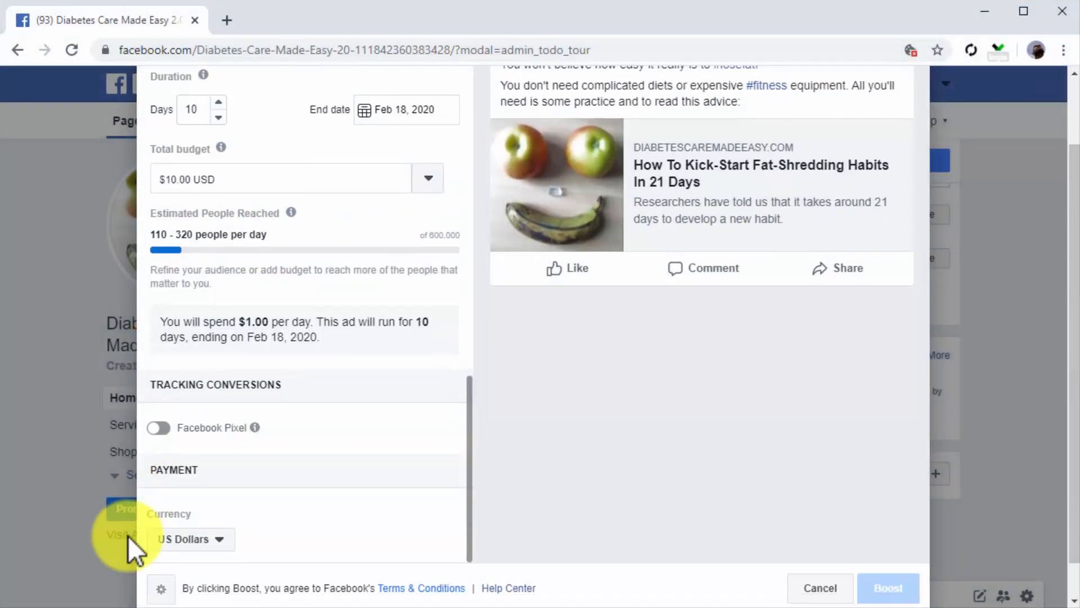
left_click(195, 540)
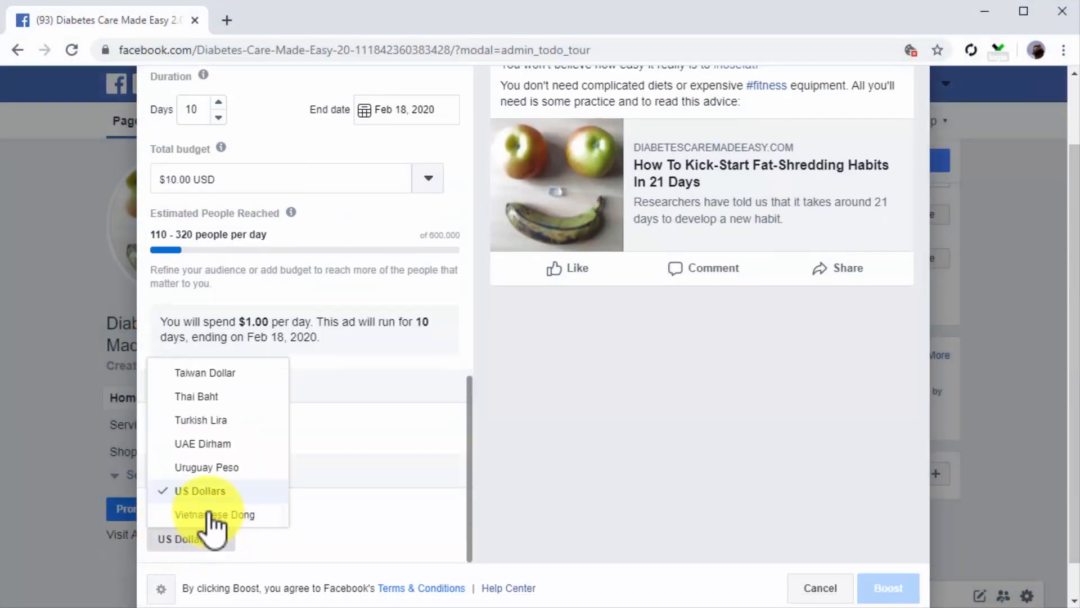
left_click(199, 493)
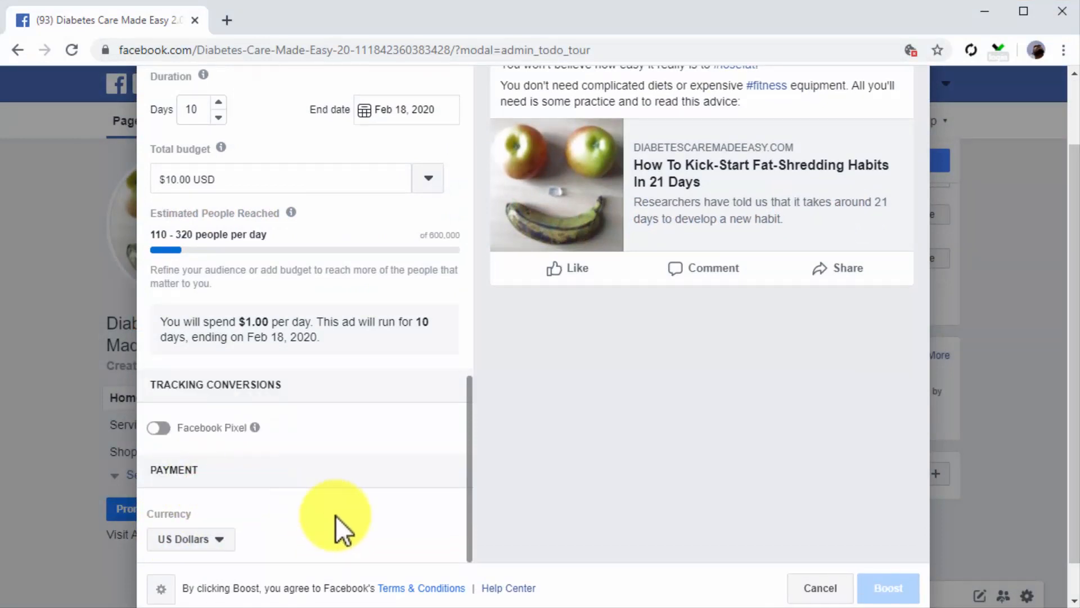
scroll(732, 407, "up", 2)
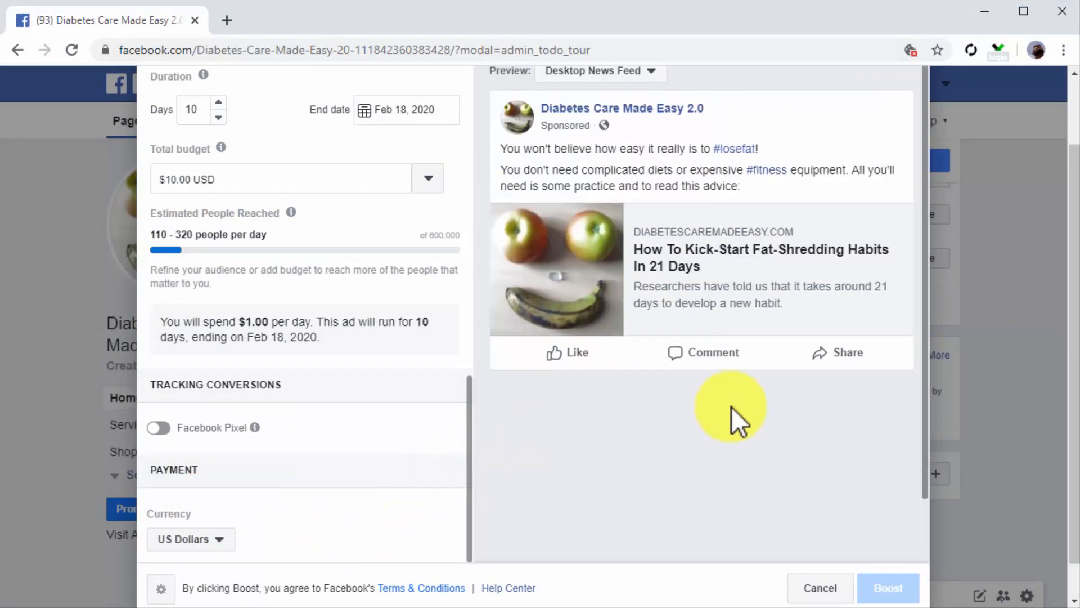